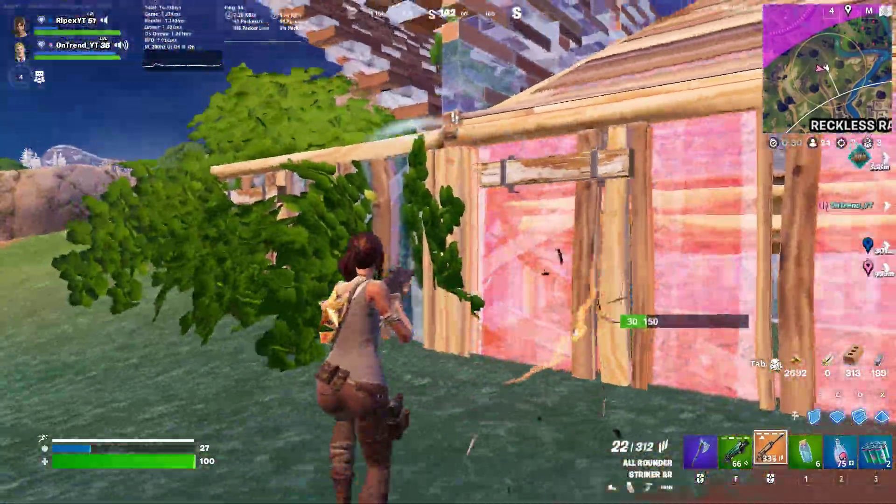
Step: Leave build mode, eliminate the enemy with shotgun and assault rifle, then start editing a wall
key(f)
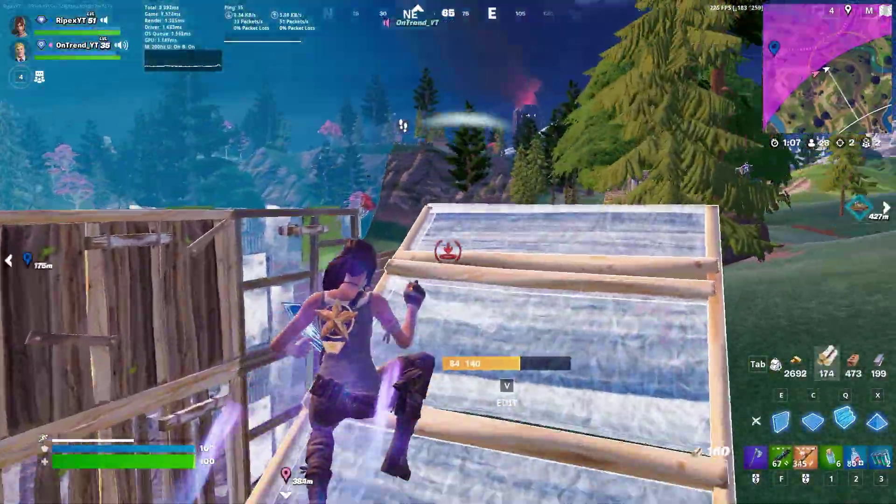
key(f)
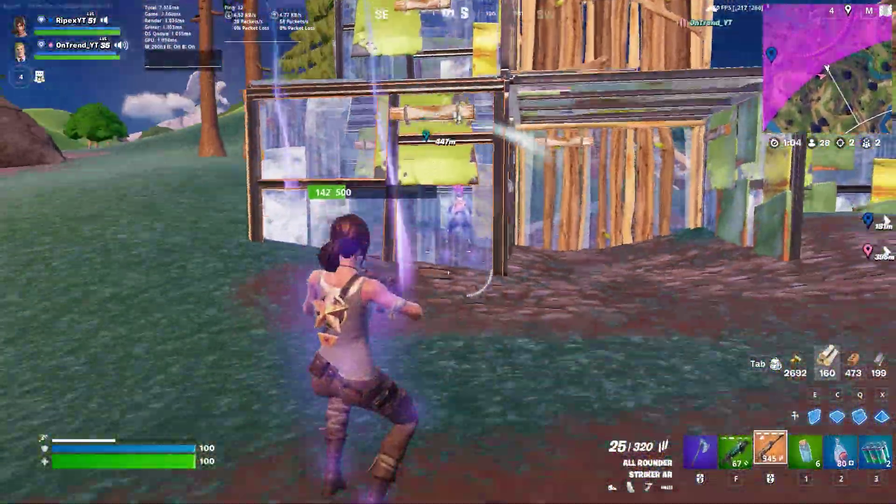
click(448, 252)
click(448, 252)
key(v)
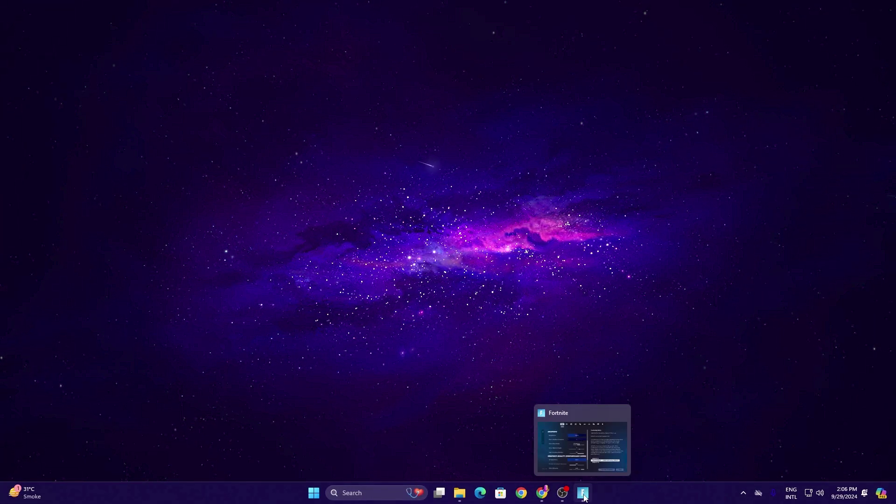
Step: Restore the Fortnite window, then launch Task Manager from the taskbar context menu
click(583, 495)
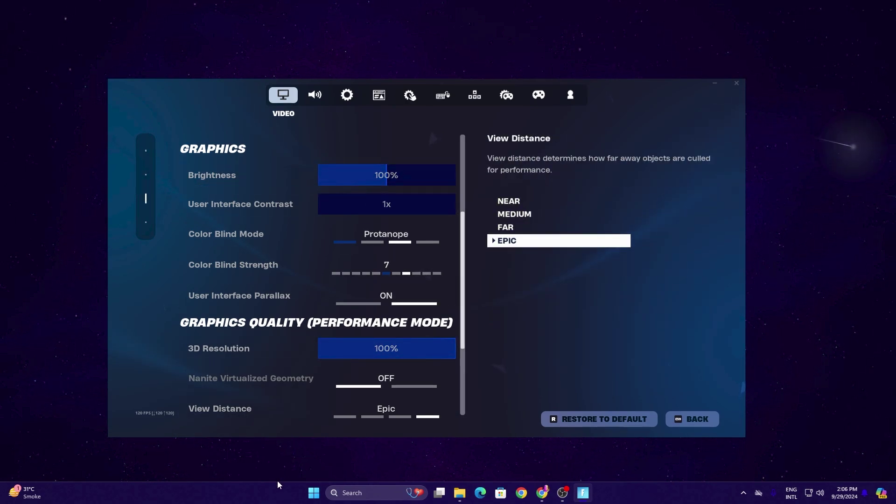
right_click(273, 496)
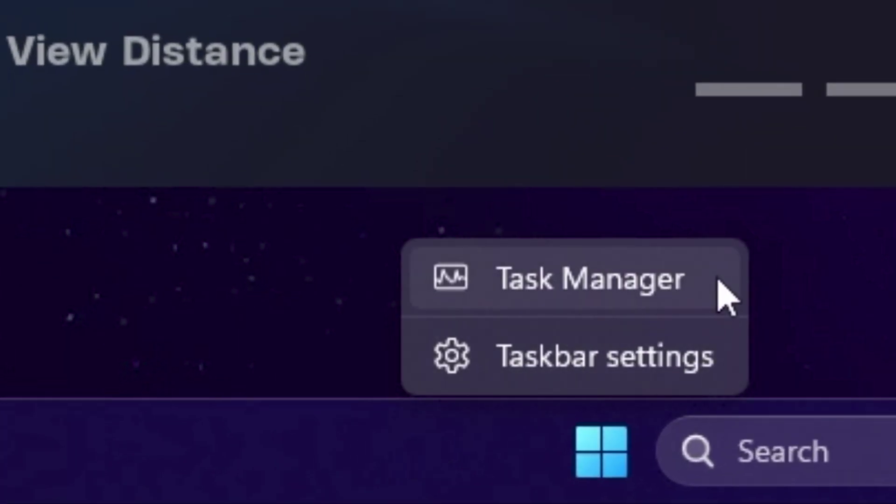
click(584, 280)
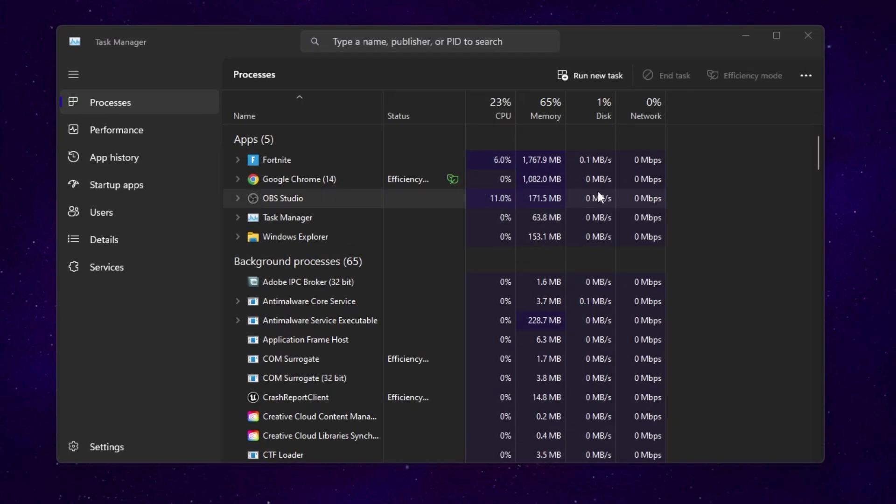
Step: Filter Task Manager's Details list by 'fortnite' to show its three processes
click(113, 239)
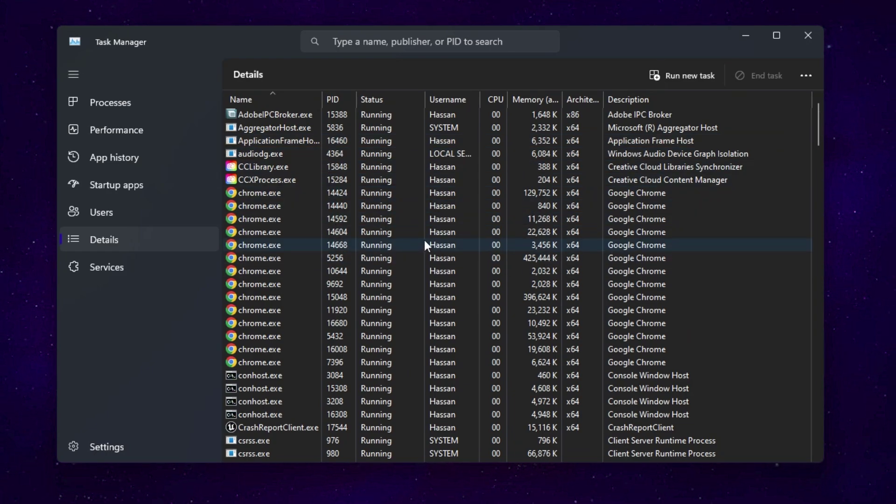
click(355, 42)
text(fortnite)
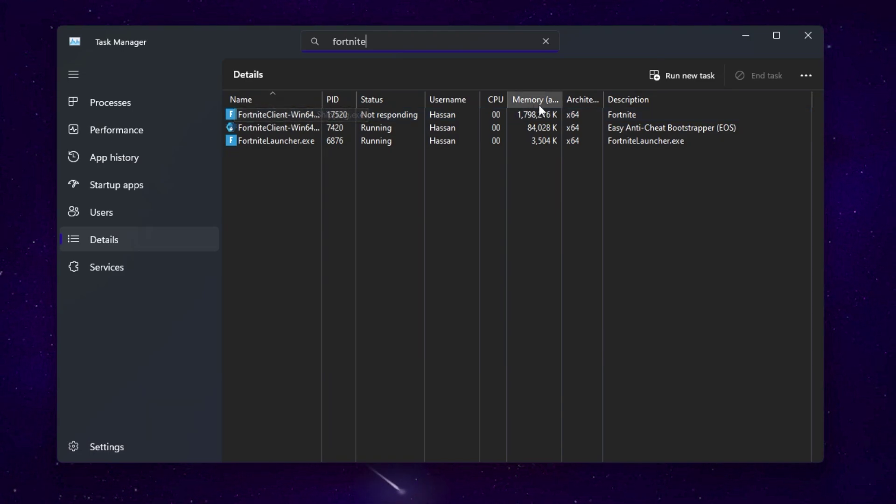
Step: Uncheck CPU 0 in the Fortnite client's processor affinity, keeping CPUs 1–4
right_click(292, 116)
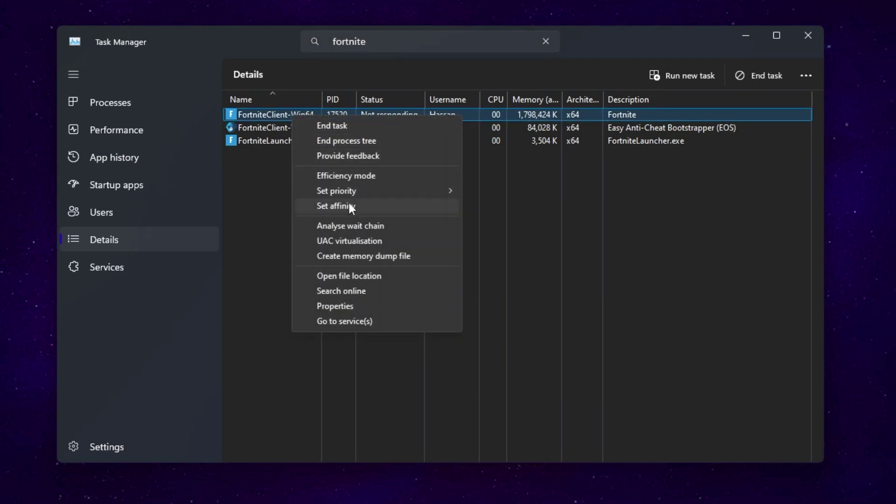
click(335, 206)
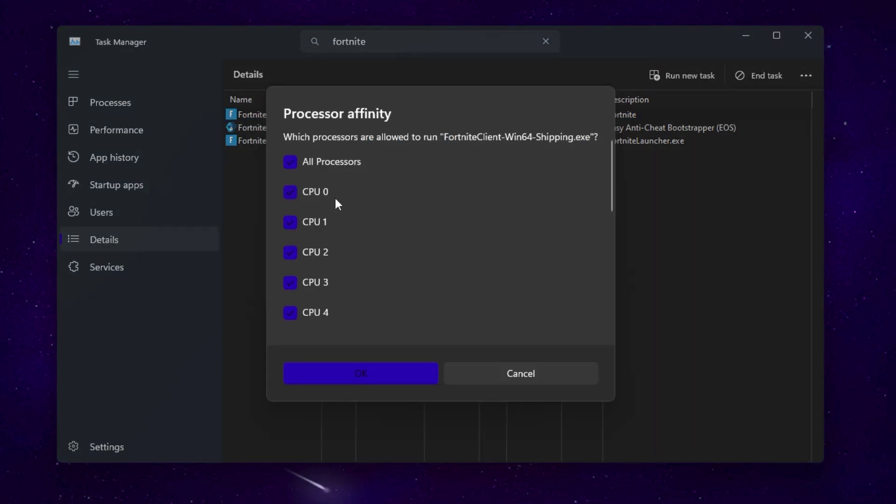
click(290, 193)
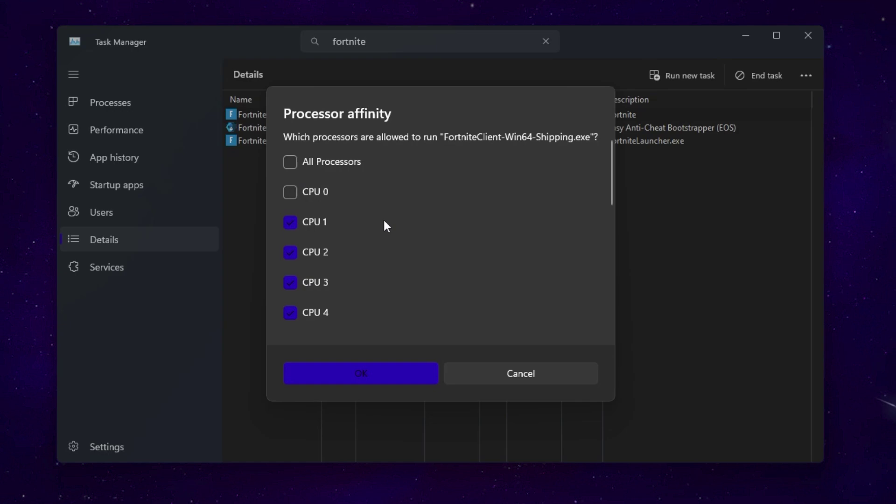
click(348, 379)
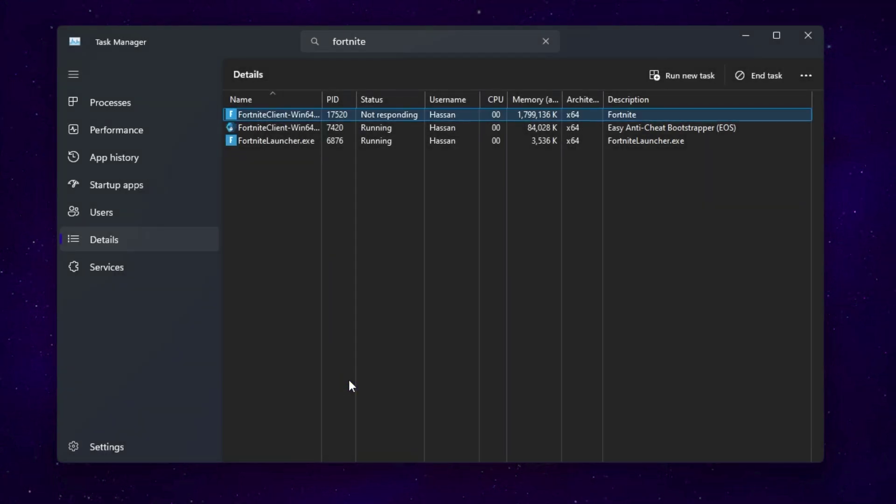
Step: Change FortniteClient-Win64-Shipping.exe priority from Normal to Above normal and confirm it
right_click(266, 116)
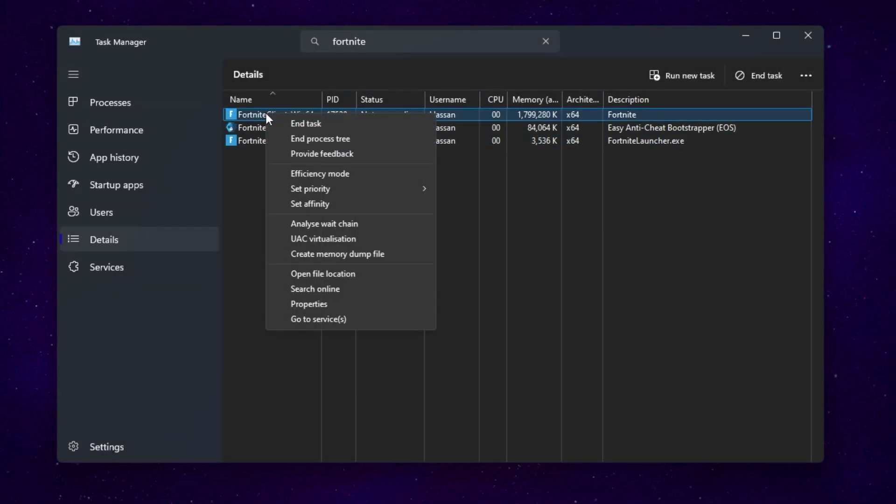
mouse_move(314, 190)
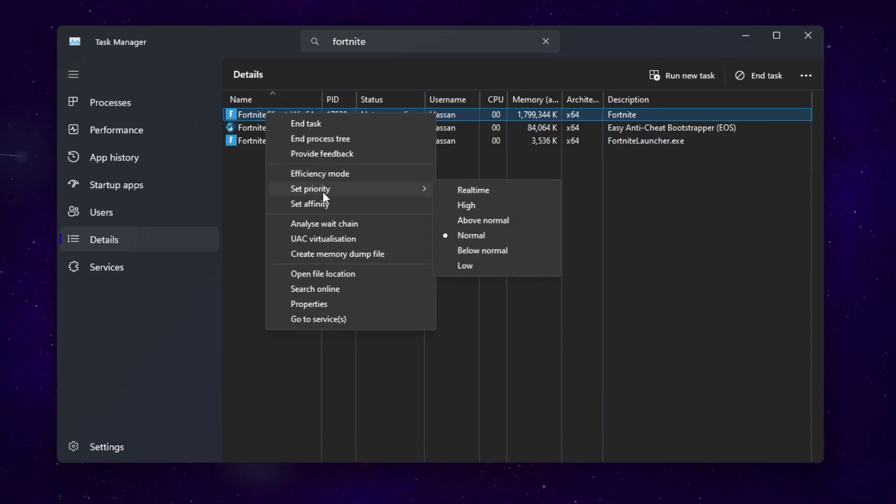
click(493, 222)
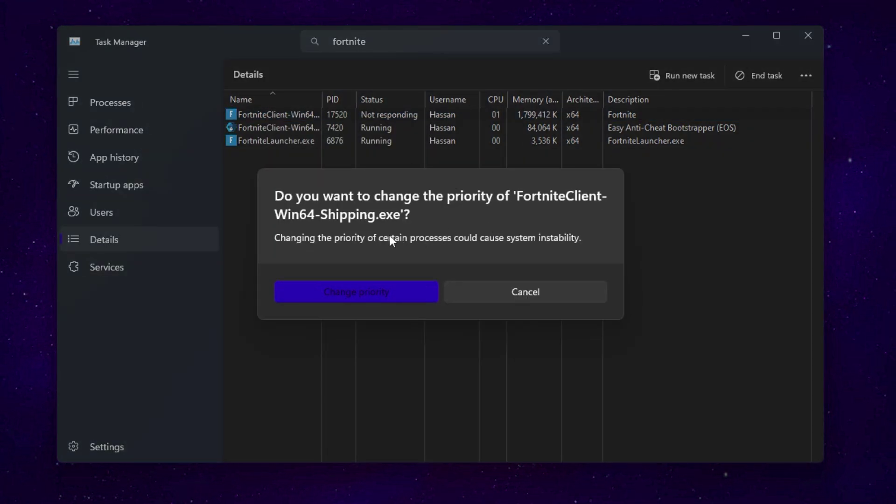
click(363, 296)
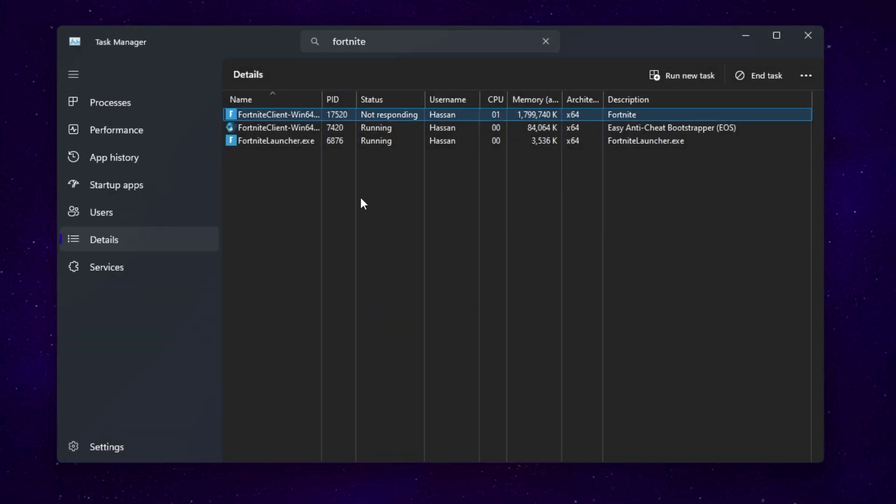
Step: Close Task Manager, then open and close the MSIAfterburnerSetup.zip folder window
click(802, 44)
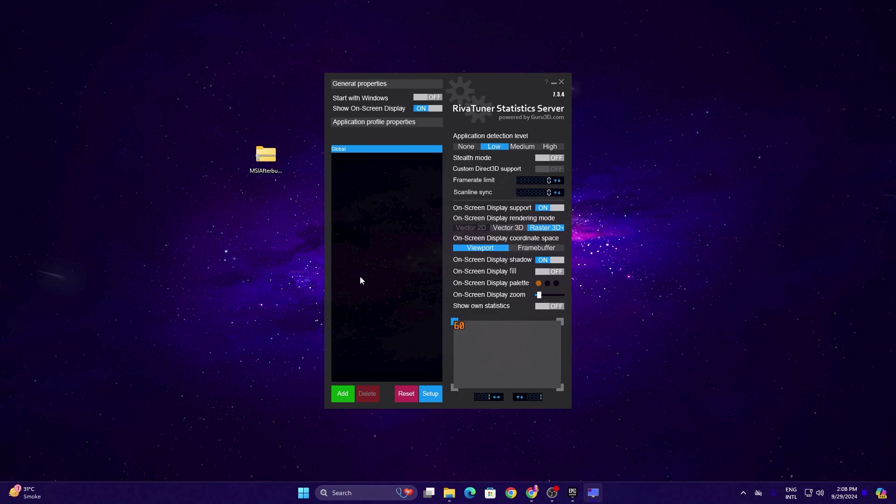
double_click(267, 158)
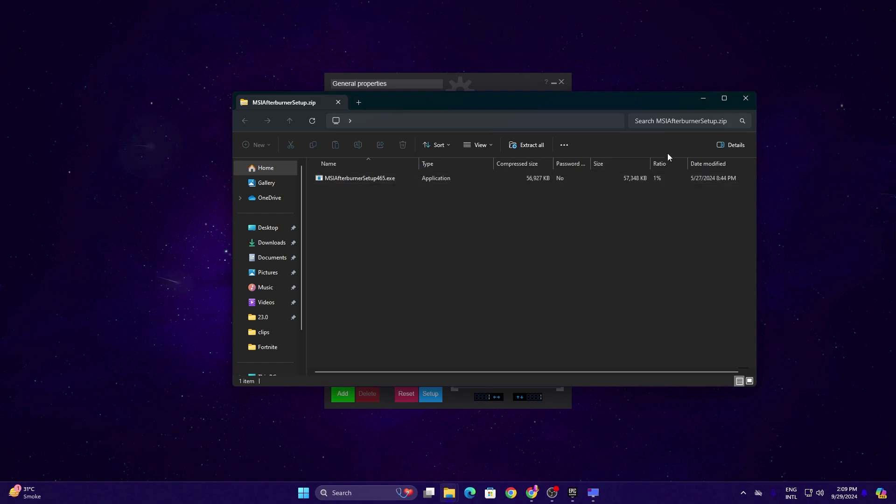
click(747, 98)
Step: Launch MSI Afterburner as administrator from a Start search for 'ms', then search 'riva'
key(super)
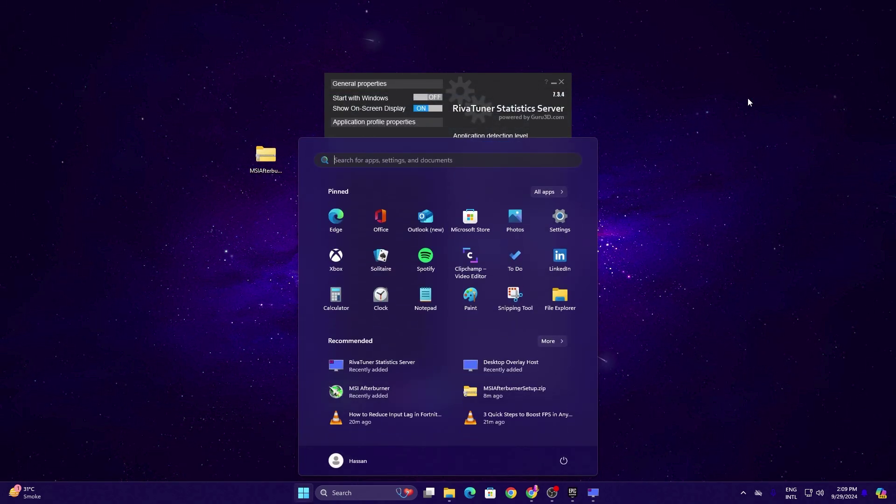
text(msi)
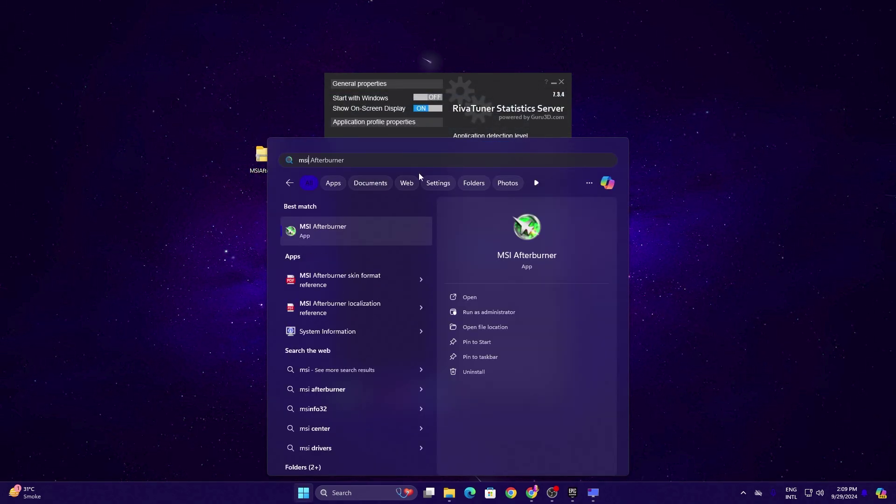
click(338, 232)
click(412, 322)
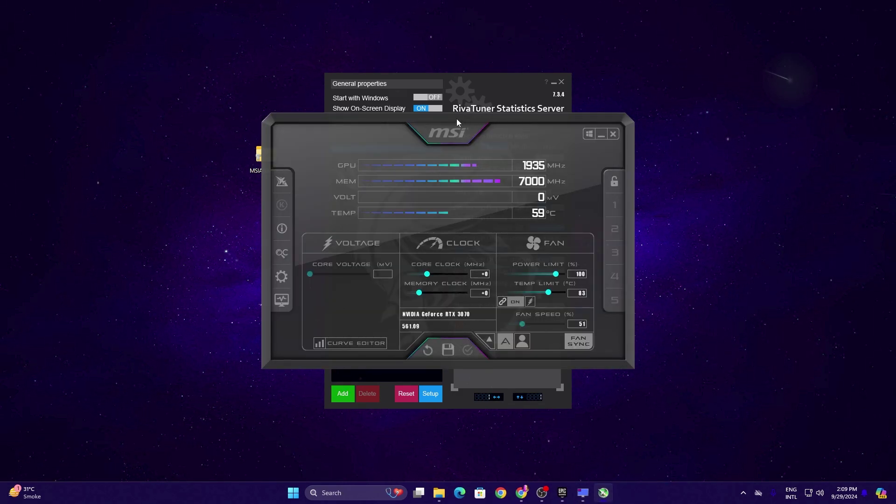
click(348, 493)
text(riva)
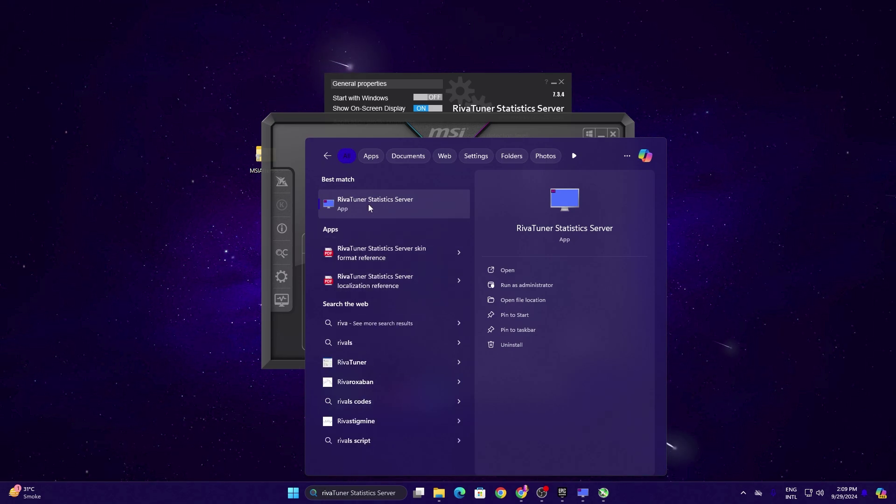
click(399, 209)
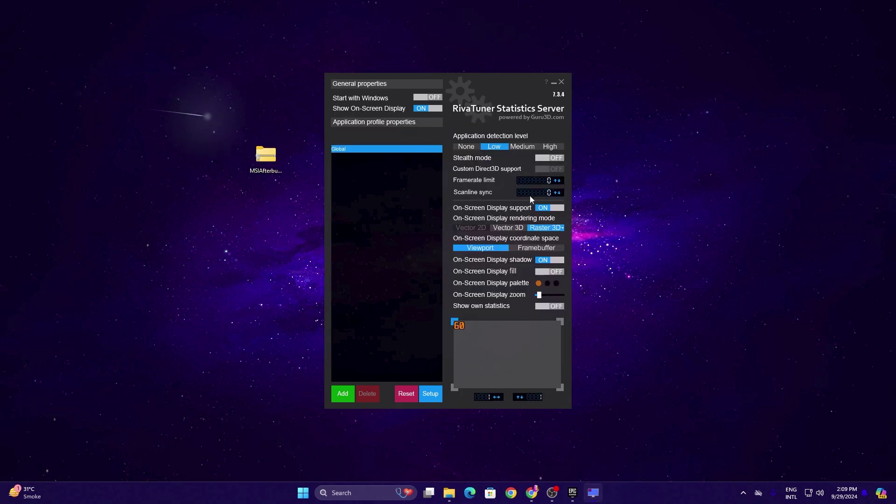
click(743, 492)
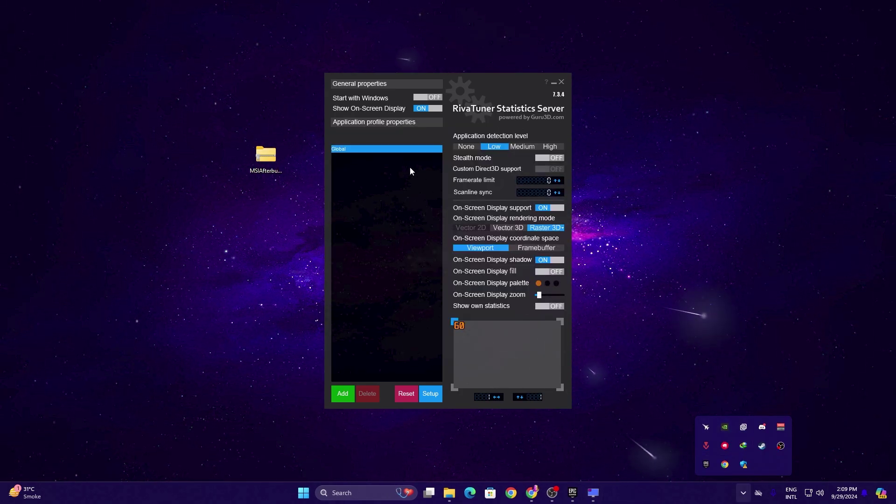
click(400, 203)
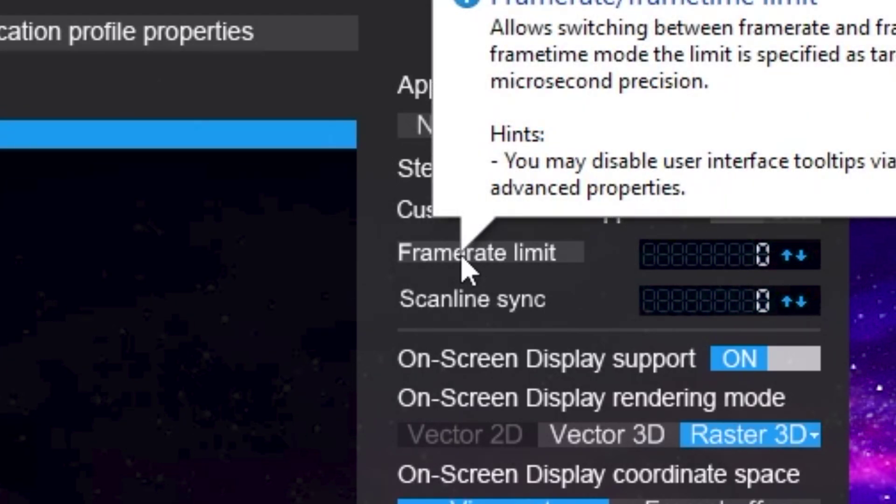
mouse_move(509, 273)
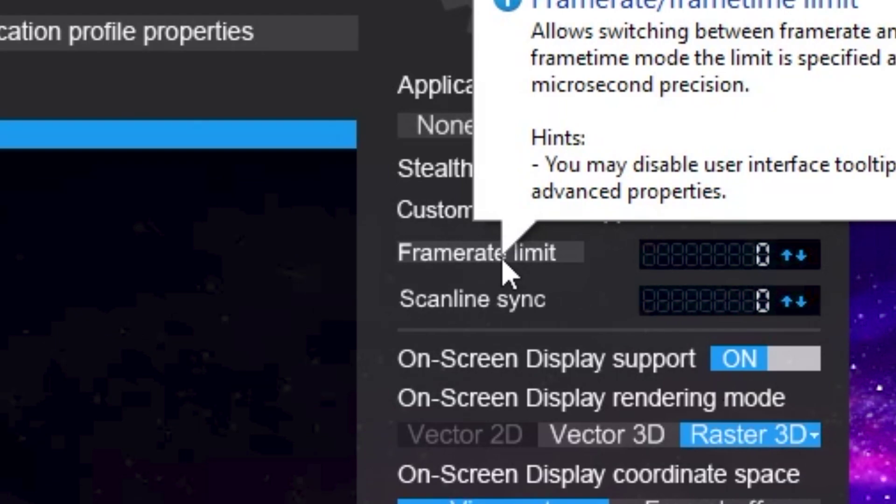
click(753, 267)
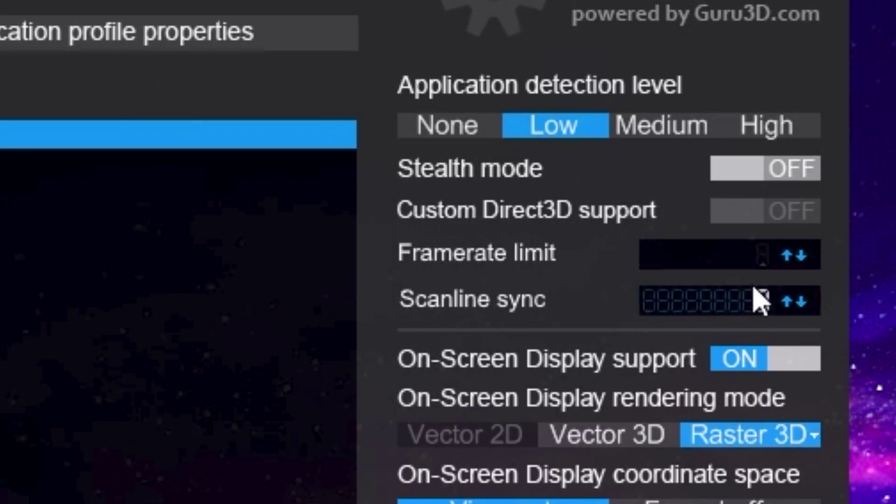
Step: Set RivaTuner's framerate limit to 60, then reveal the hidden tray icons
text(60)
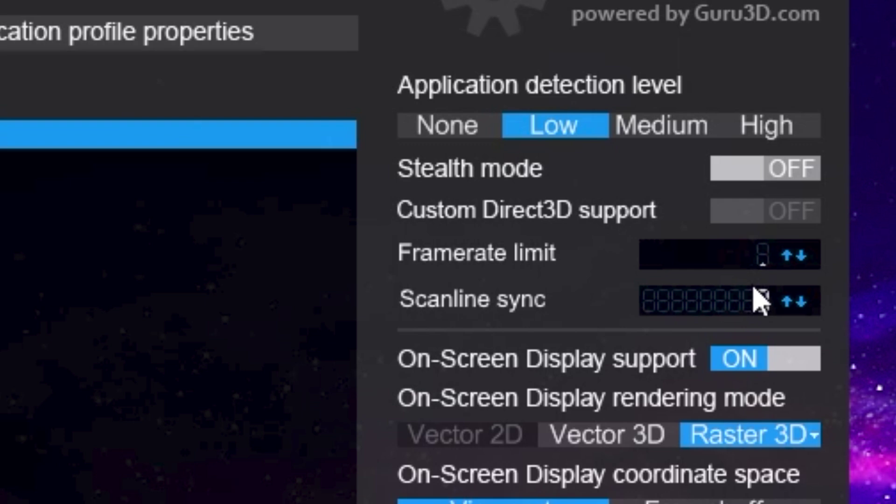
text(60)
key(Return)
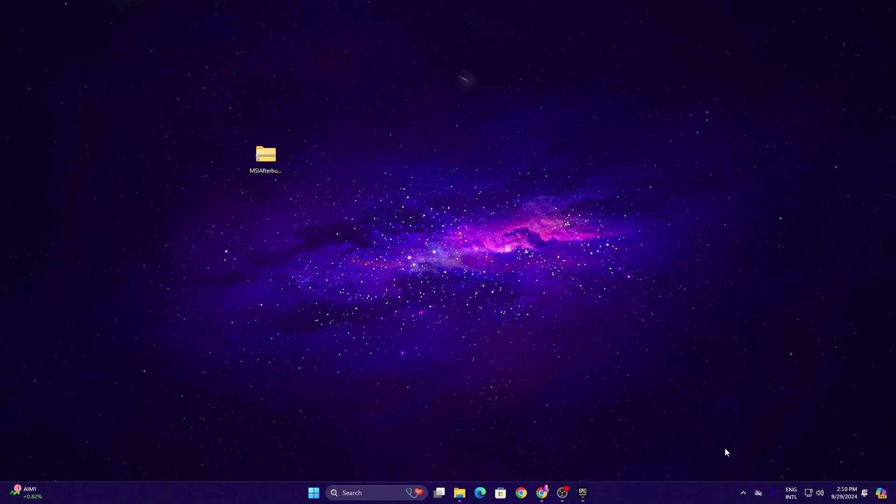
click(743, 493)
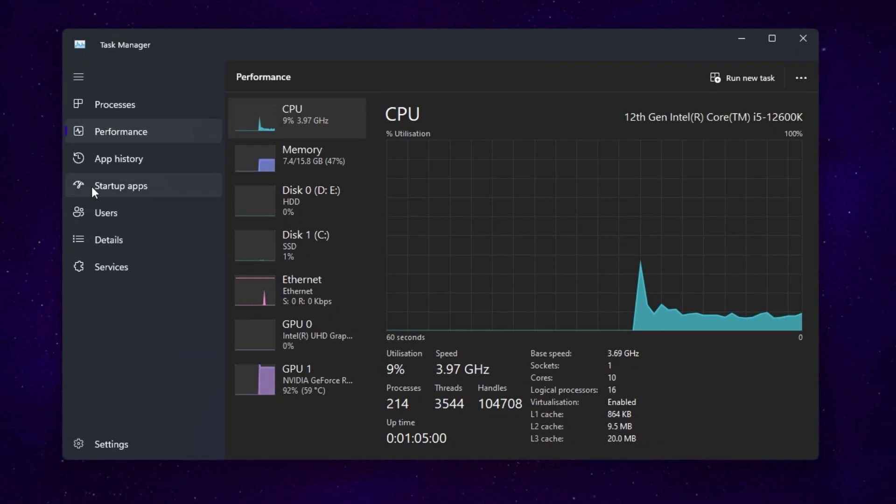
Step: Switch Task Manager to the Startup apps page listing the startup entries
click(121, 186)
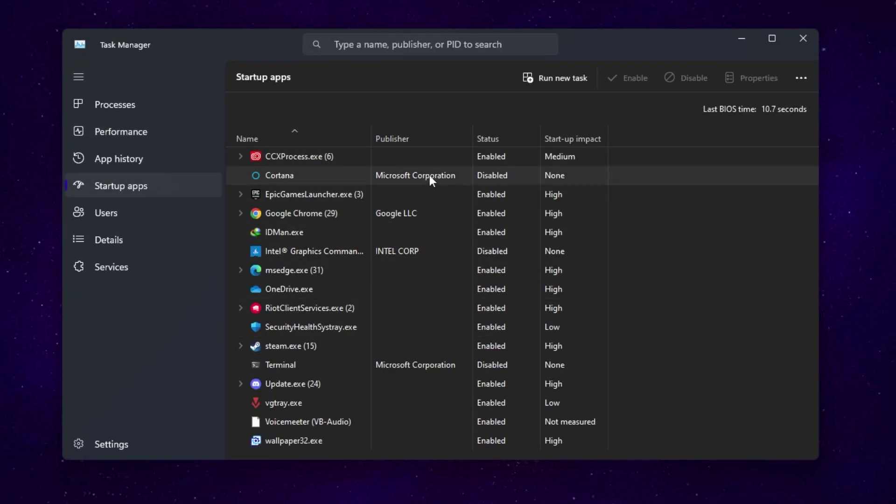
Step: Sort startup apps by Start-up impact and disable OneDrive, Google Chrome, IDMan.exe and msedge.exe
click(582, 140)
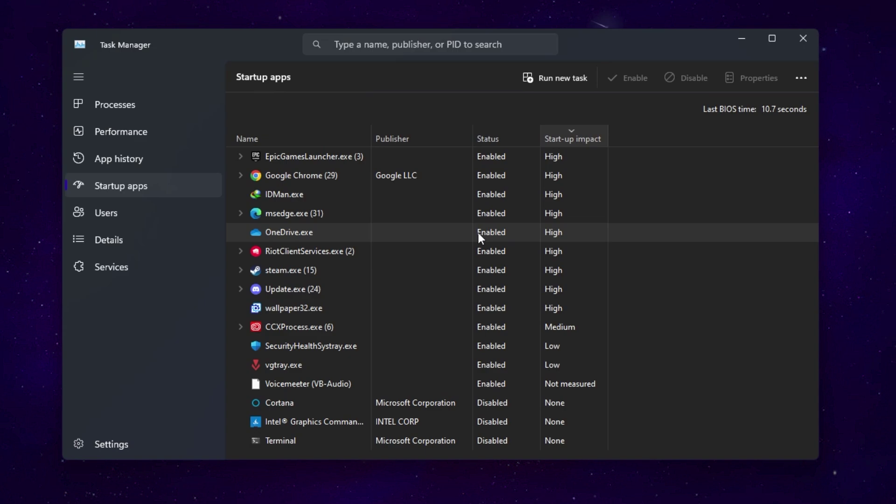
right_click(443, 228)
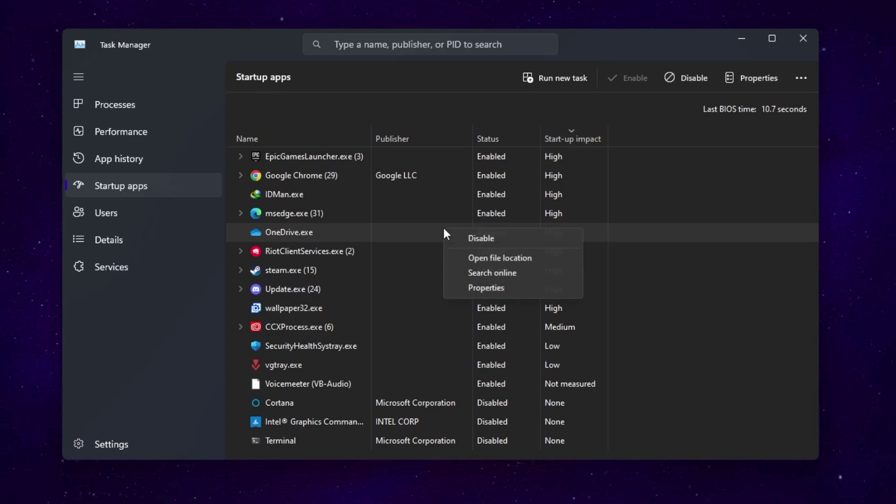
click(473, 238)
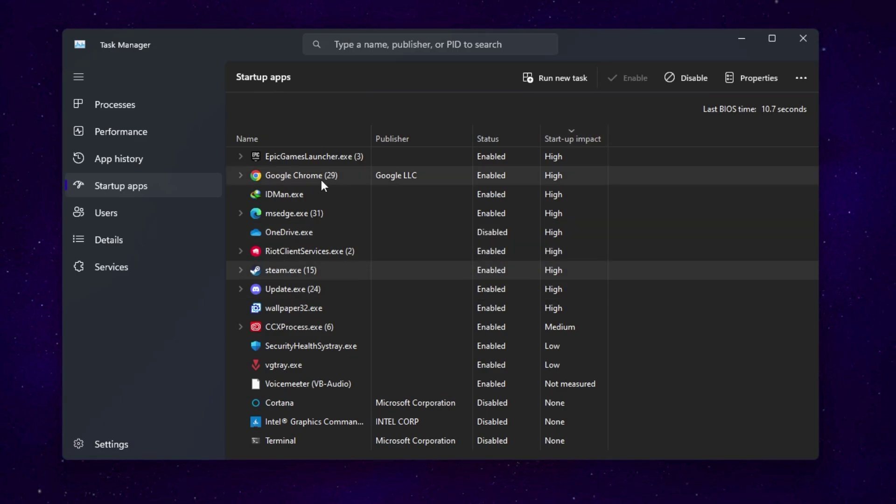
right_click(487, 176)
click(527, 196)
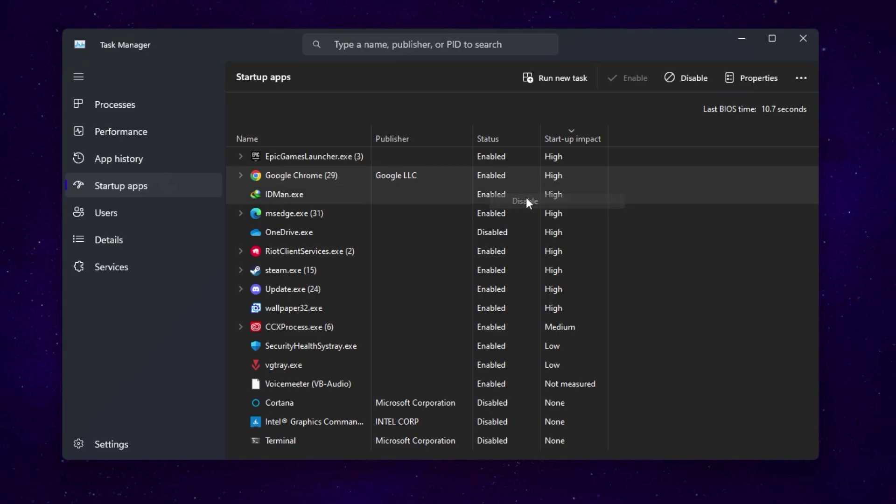
right_click(488, 195)
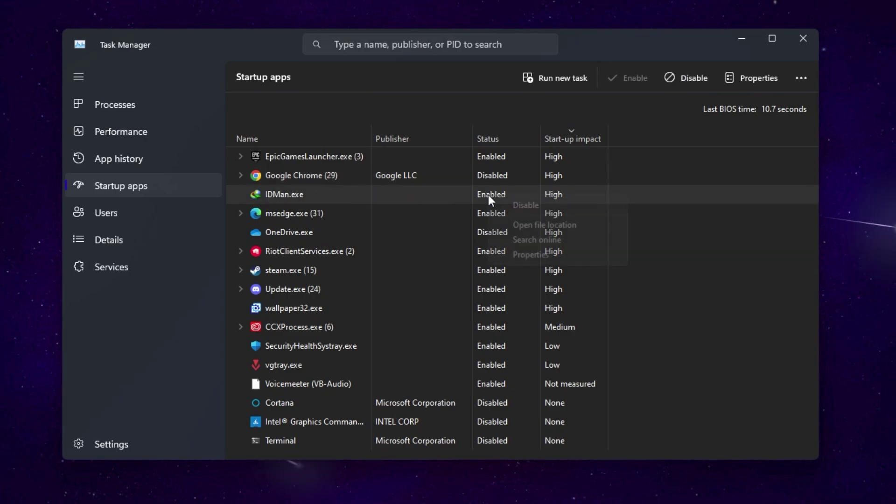
click(514, 202)
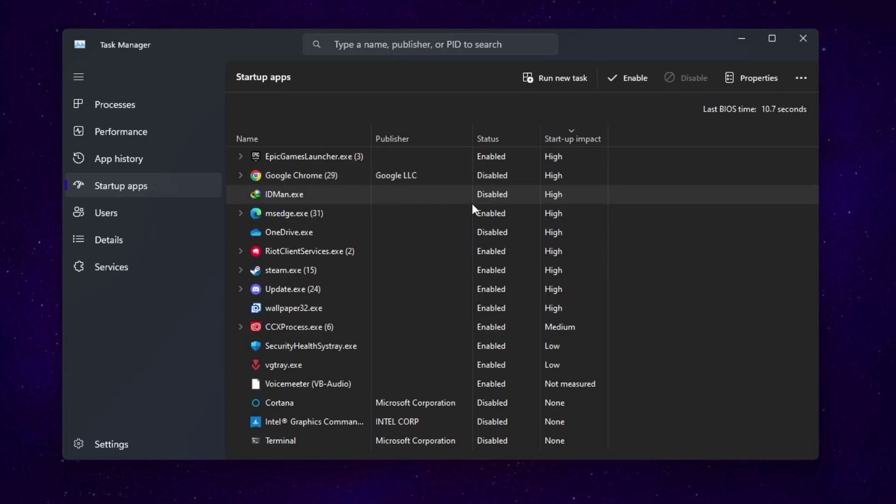
right_click(493, 214)
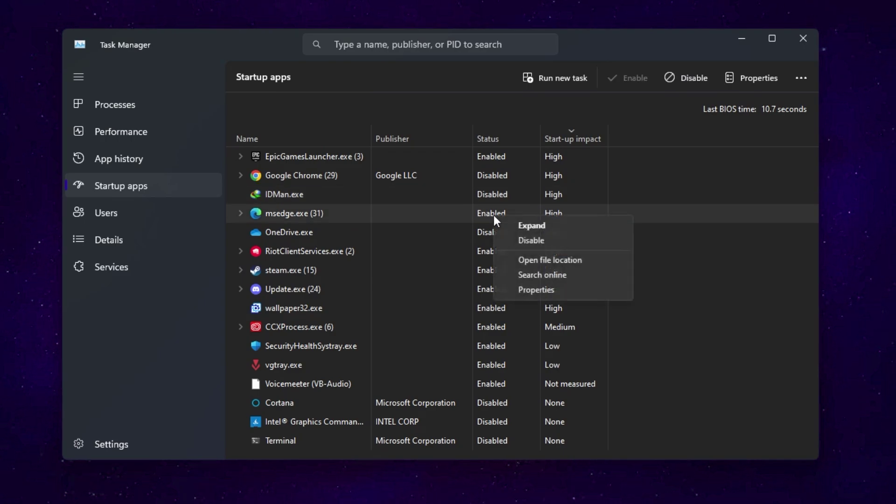
click(530, 241)
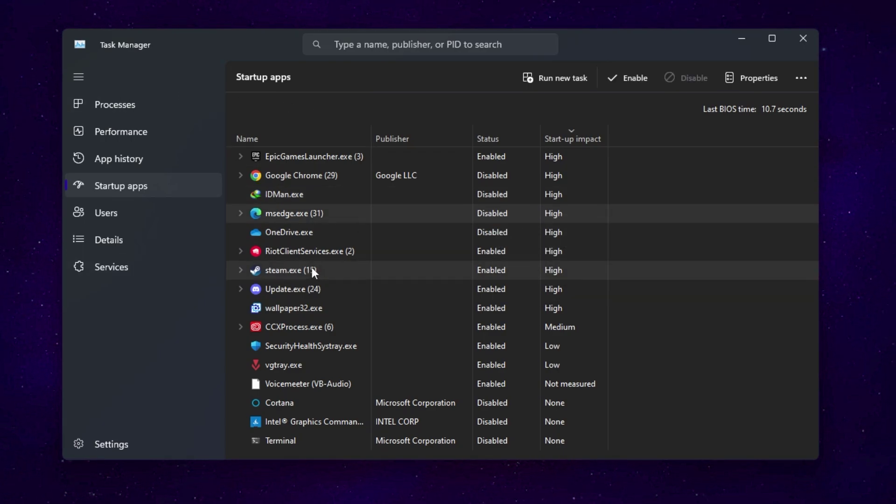
Step: Jump to WalletService in the Services list, leave it stopped, and close Task Manager
click(117, 268)
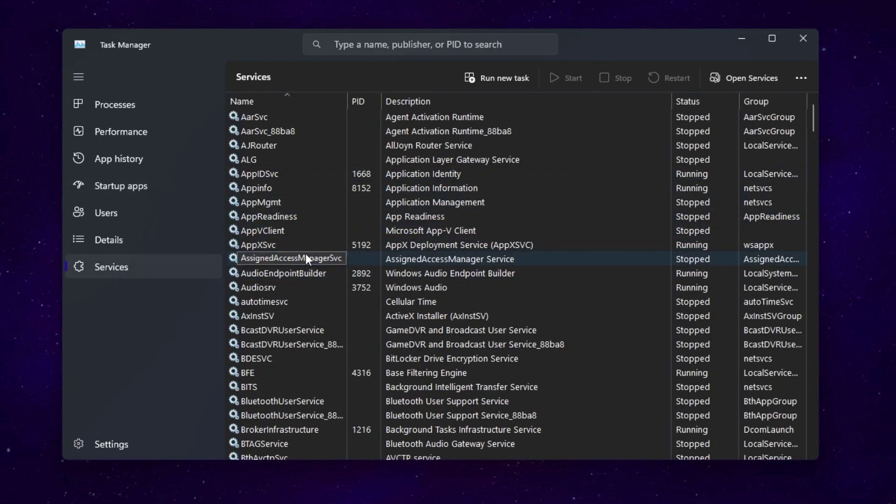
key(w)
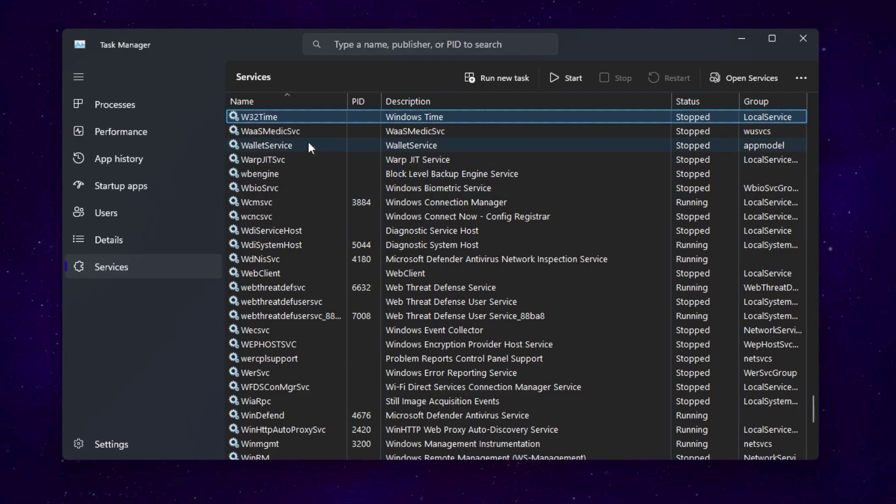
right_click(259, 147)
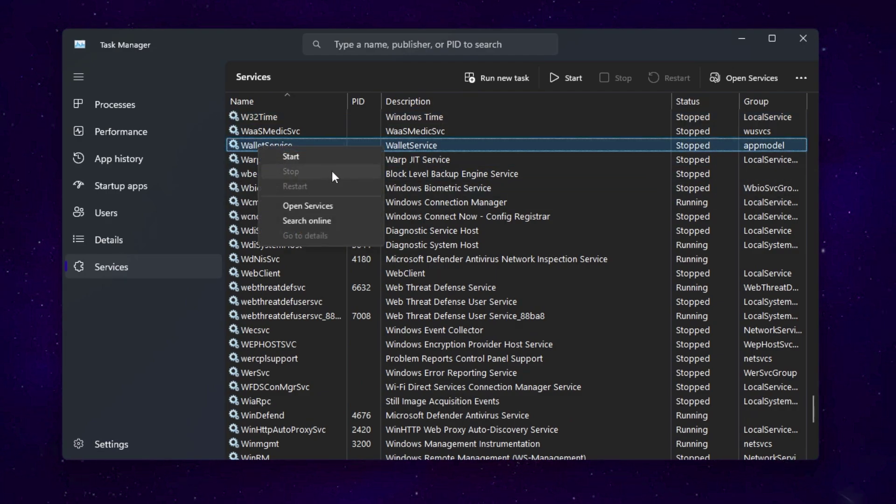
click(665, 144)
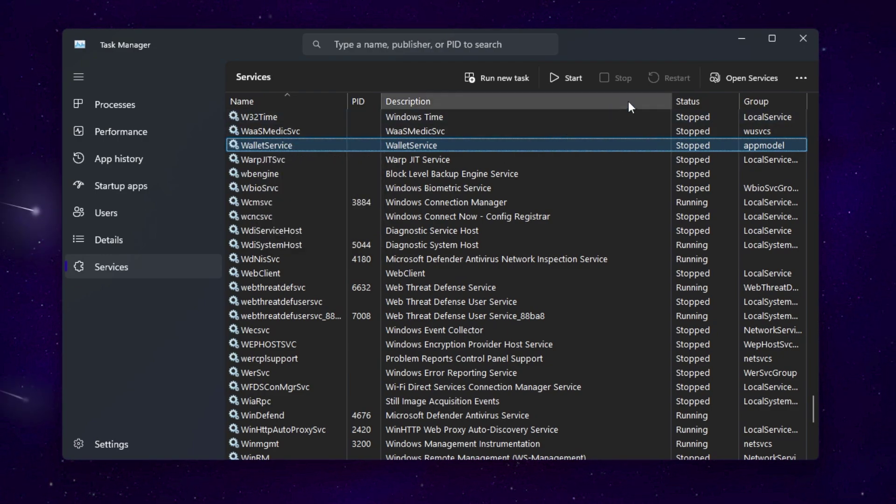
click(803, 36)
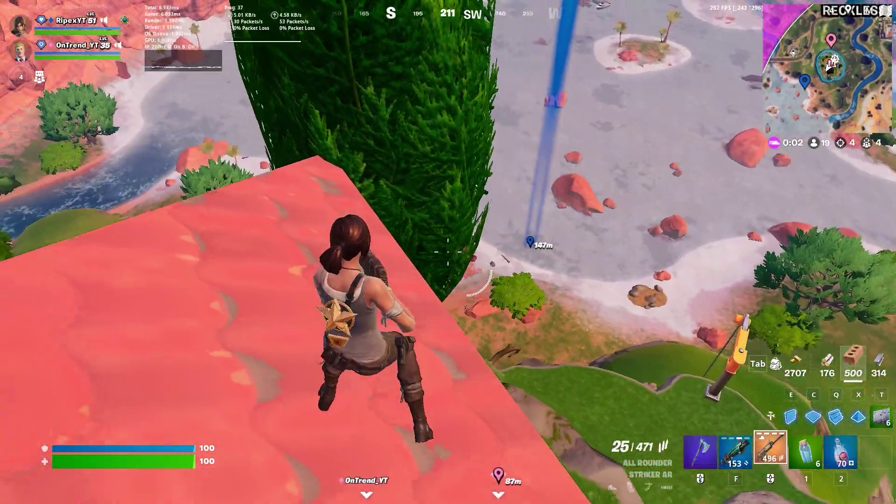
Step: Aim down sights and fire at the gliding enemy until eliminated, then reload the rifle
right_click(448, 252)
right_click(448, 252)
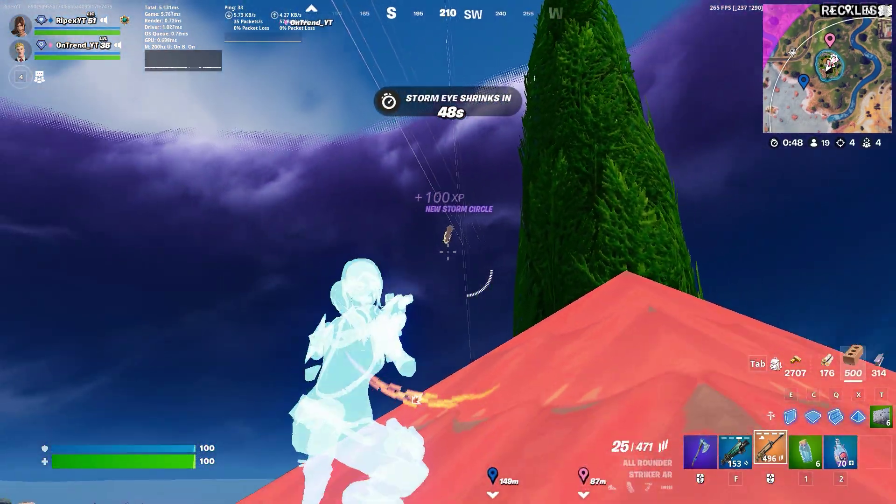
right_click(448, 252)
drag(448, 252, 448, 252)
right_click(448, 252)
key(r)
key(w)
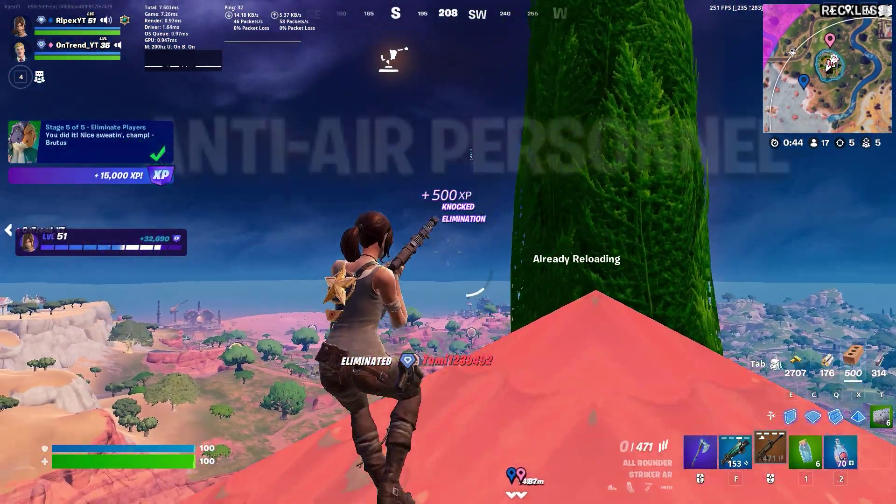